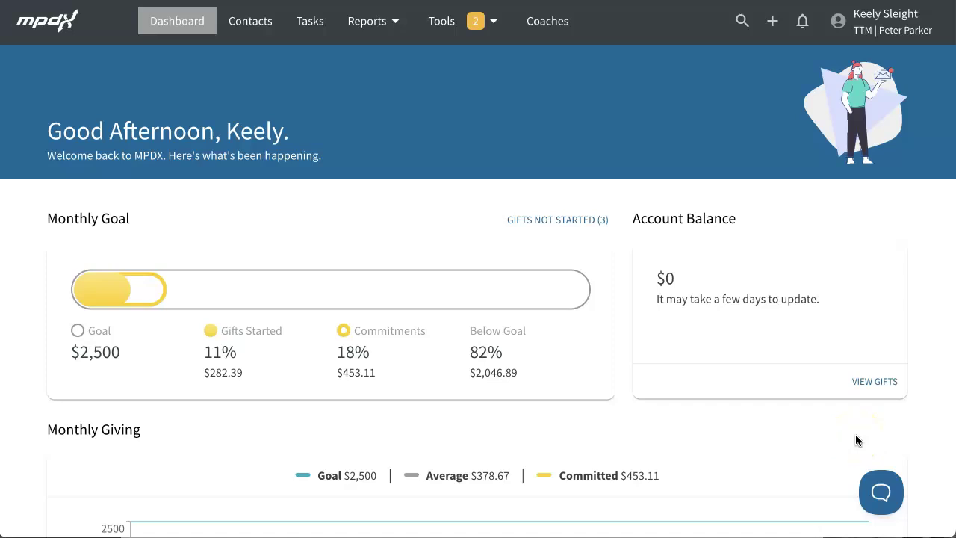
# Open Preferences from the user menu and scroll through the personal and account preferences.
pyautogui.click(883, 21)
pyautogui.click(848, 144)
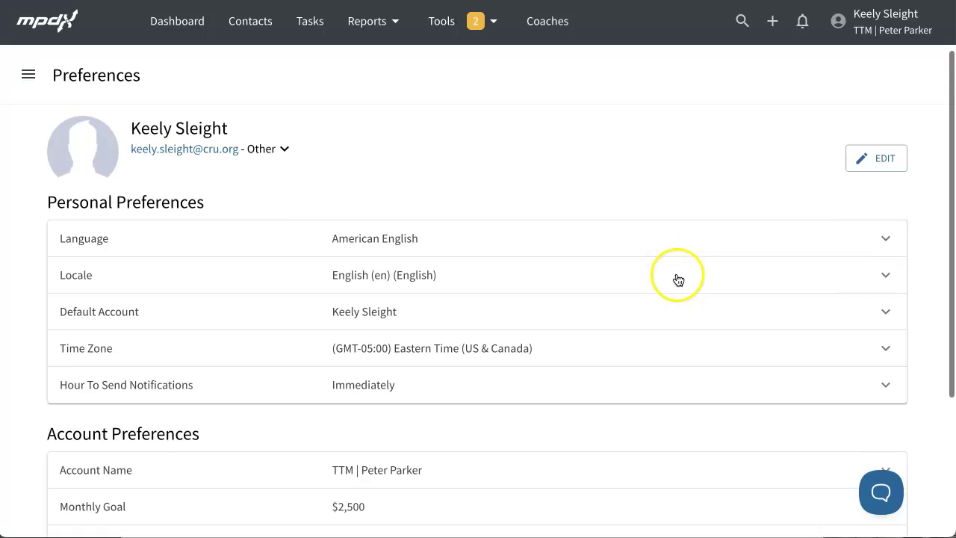
pyautogui.scroll(-3, 675, 277)
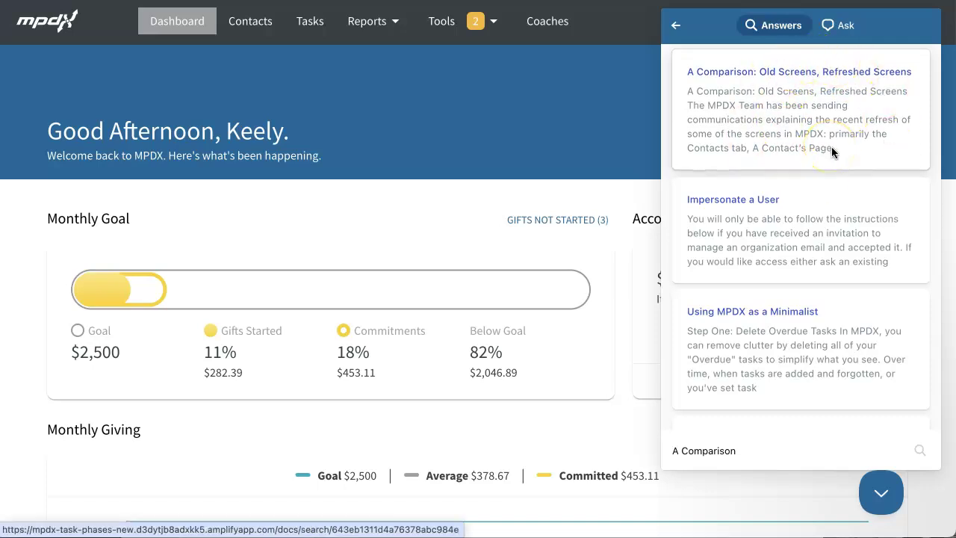
# Close the help answers panel and view the old Contacts and Tasks pages.
pyautogui.click(886, 492)
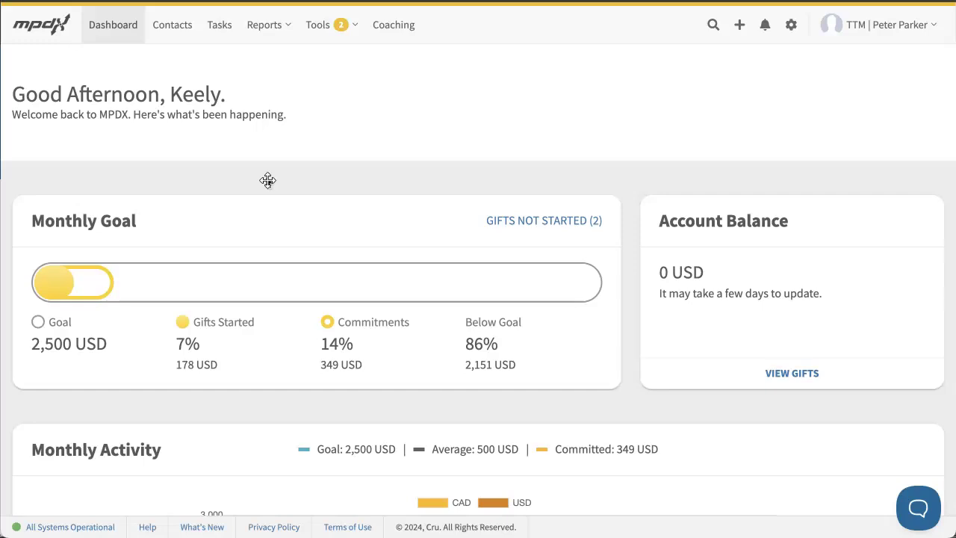
pyautogui.click(173, 30)
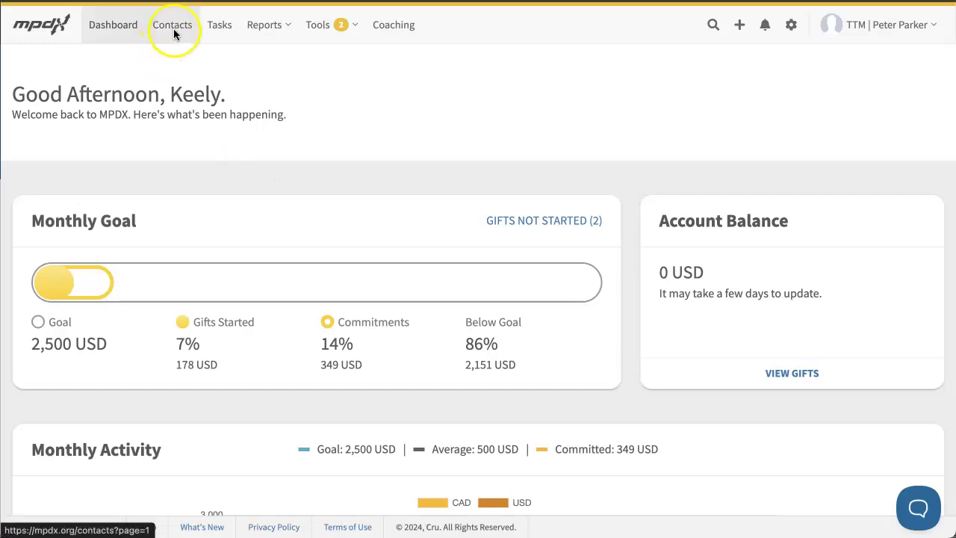
pyautogui.click(212, 35)
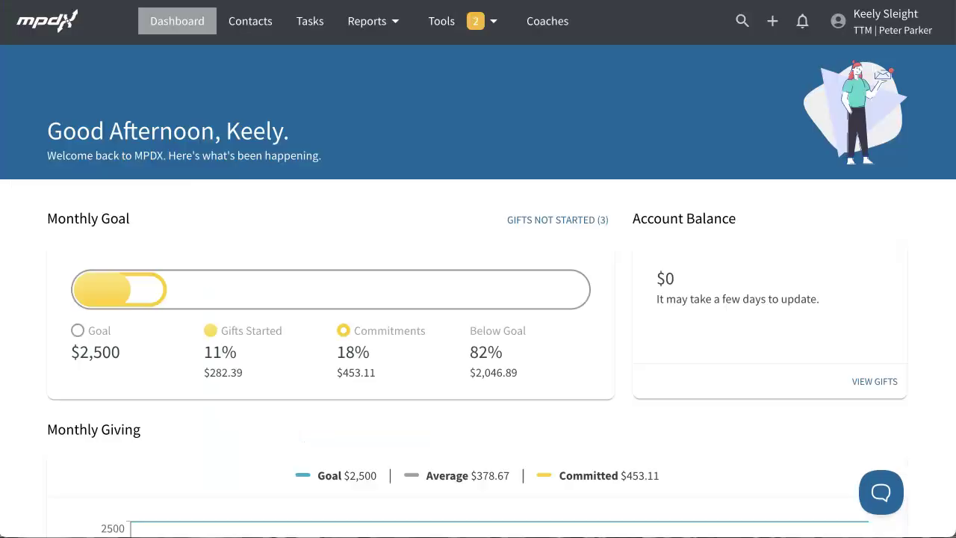
pyautogui.click(205, 81)
# View the refreshed Contacts and Tasks lists, then return to the Dashboard.
pyautogui.click(252, 29)
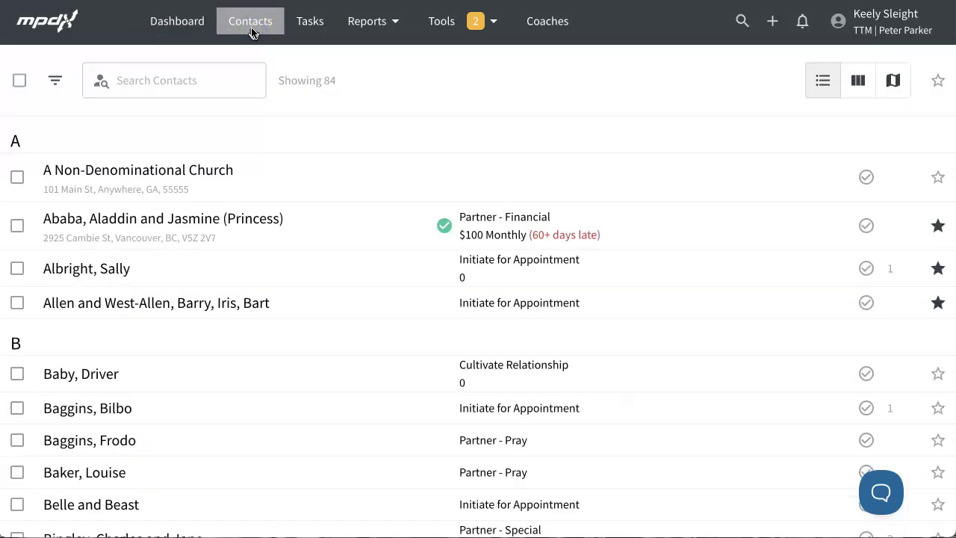
pyautogui.click(311, 28)
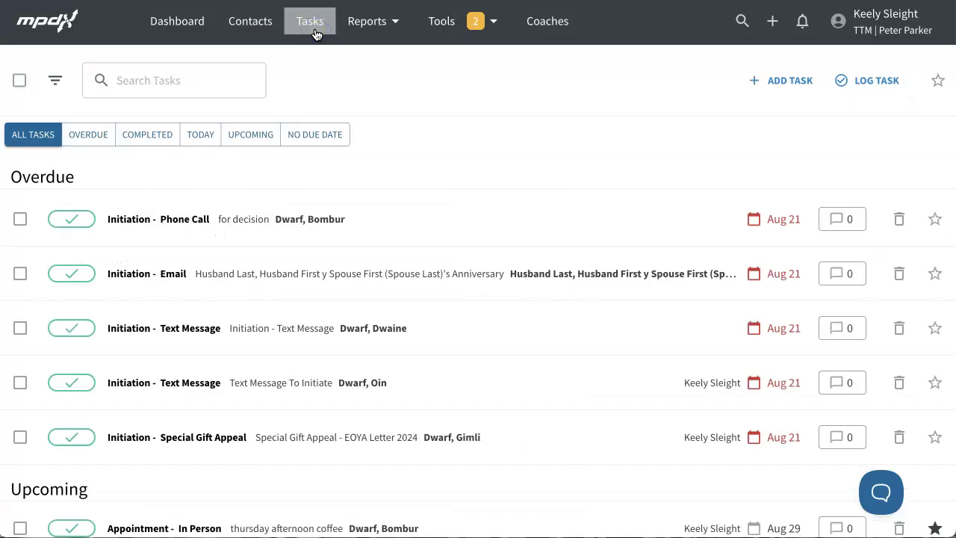
pyautogui.click(177, 21)
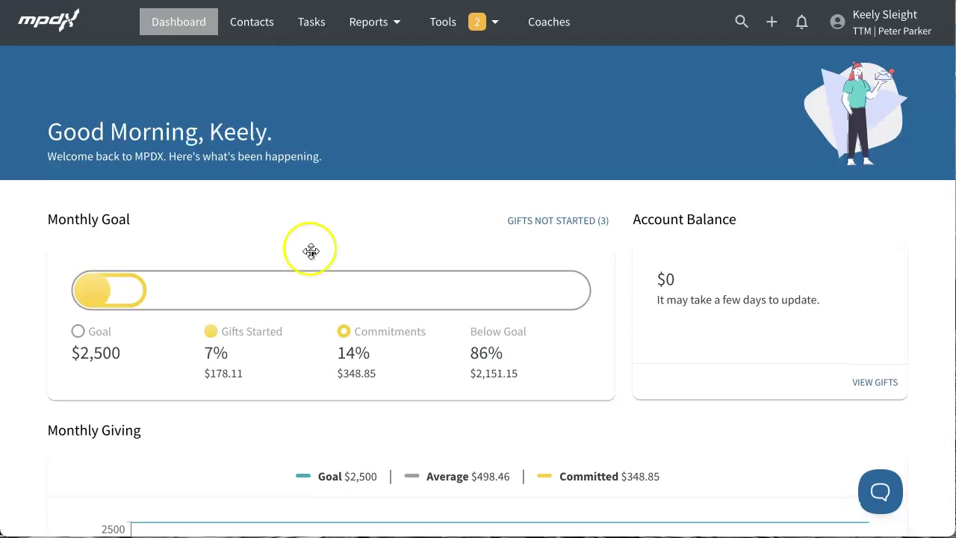
# Scroll down the Dashboard to the Monthly Giving chart.
pyautogui.scroll(-10, 424, 249)
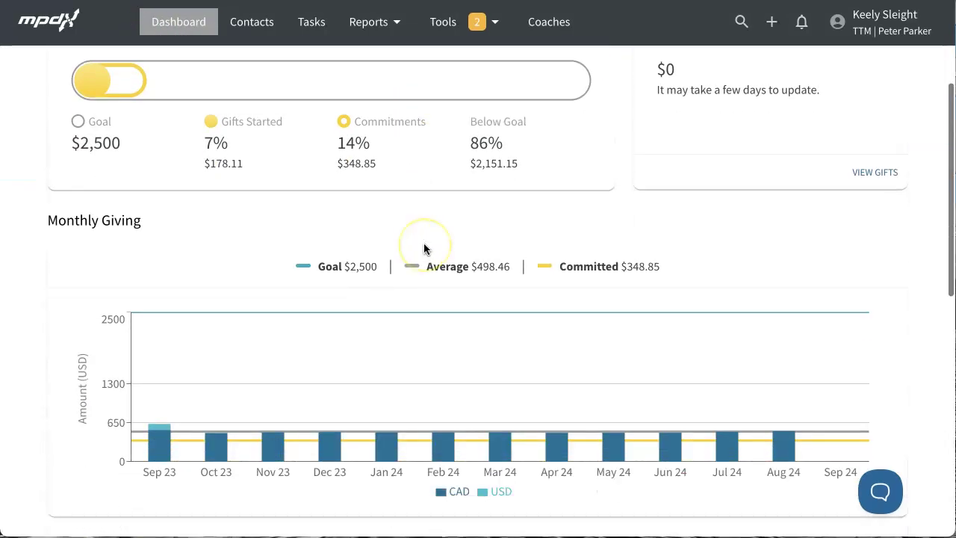
pyautogui.scroll(-1, 424, 249)
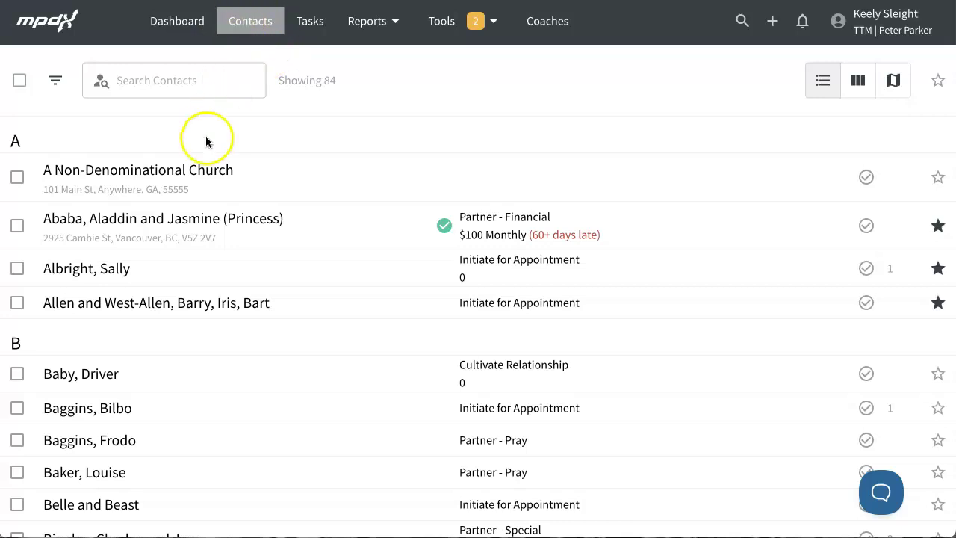
# Open and close the contact filters, then scroll through the contacts list.
pyautogui.click(55, 80)
pyautogui.click(187, 73)
pyautogui.scroll(-5, 340, 177)
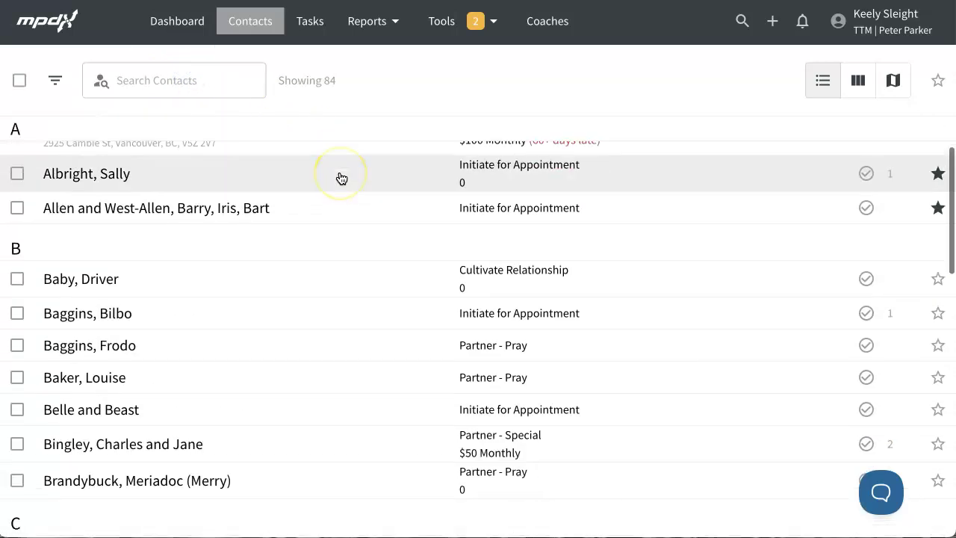
pyautogui.scroll(-8, 341, 177)
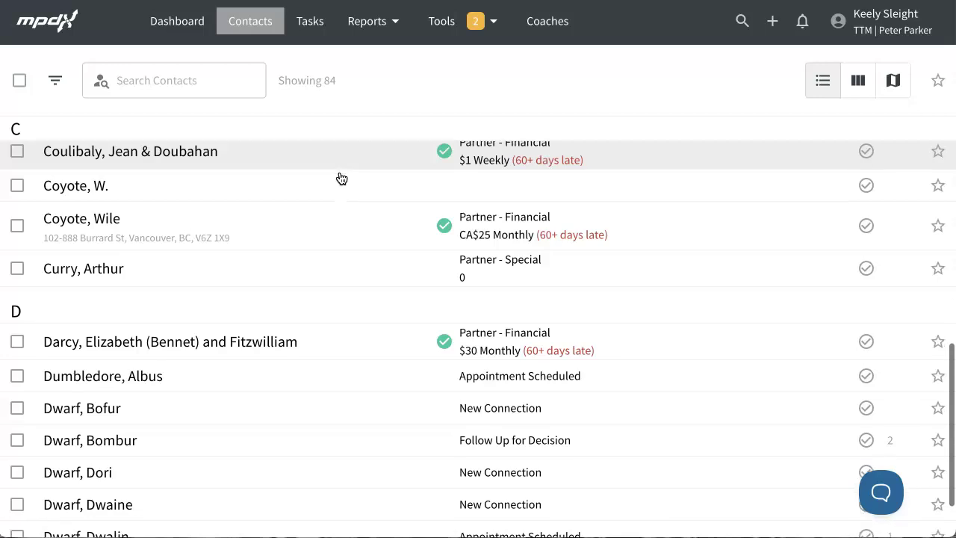
pyautogui.scroll(-5, 340, 178)
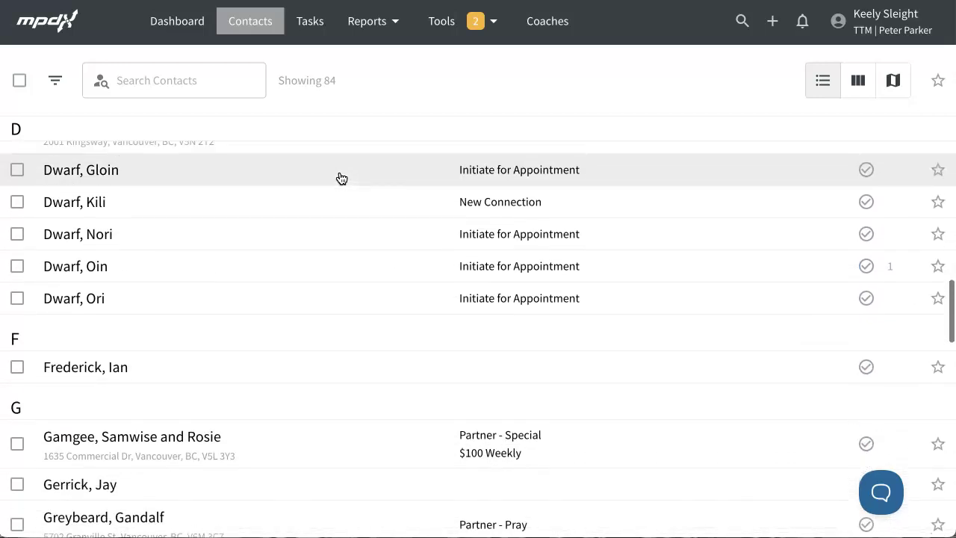
# Select and deselect the Dwarf, Nori and Dwarf, Oin contacts, then select and clear all contacts.
pyautogui.click(91, 216)
pyautogui.click(17, 202)
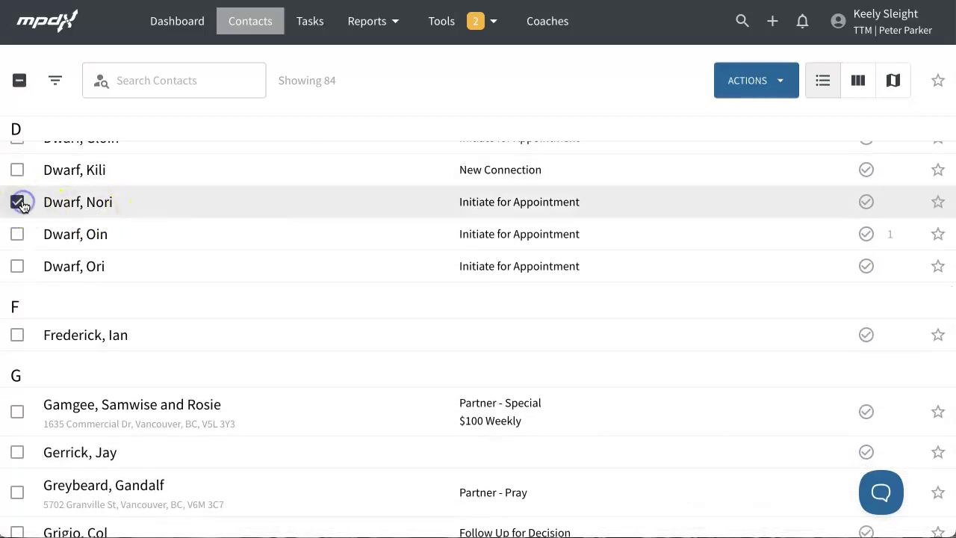
pyautogui.click(18, 235)
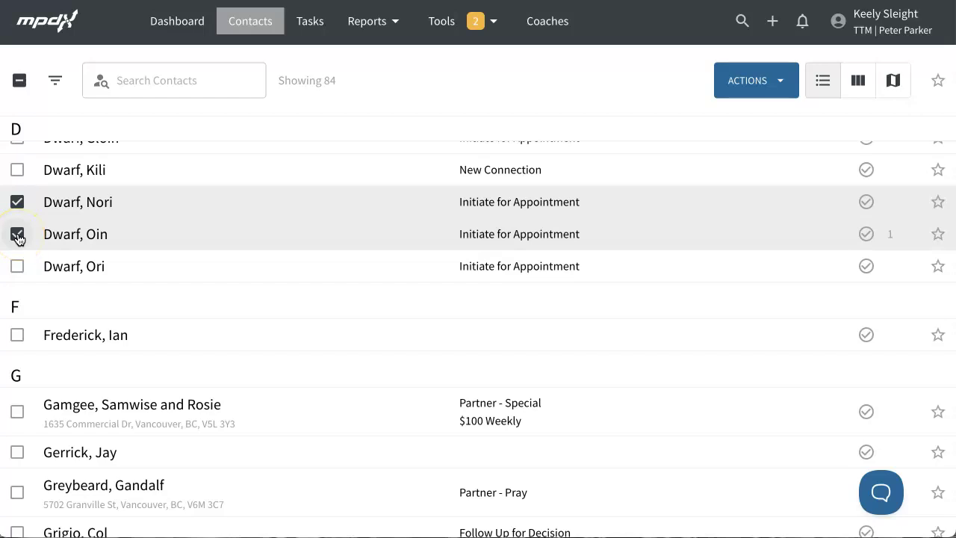
pyautogui.click(18, 235)
pyautogui.click(17, 201)
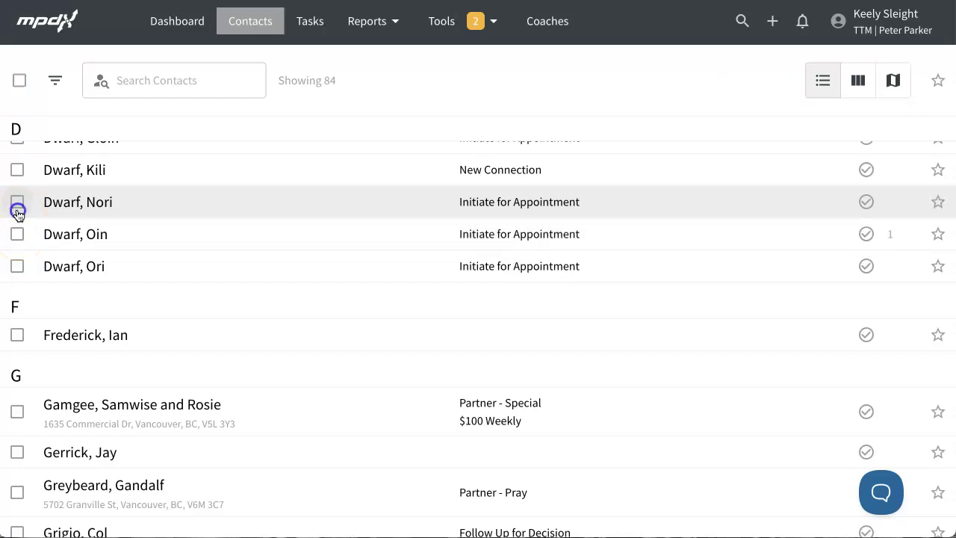
pyautogui.click(20, 82)
pyautogui.click(20, 81)
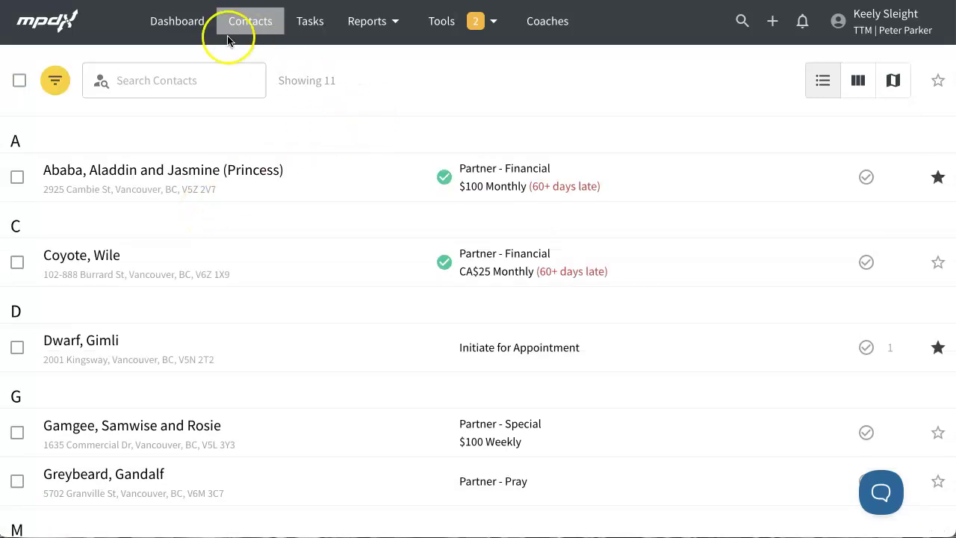
# Select all contacts, show them as map pins, and open a contact's tags and people details.
pyautogui.click(20, 81)
pyautogui.click(894, 82)
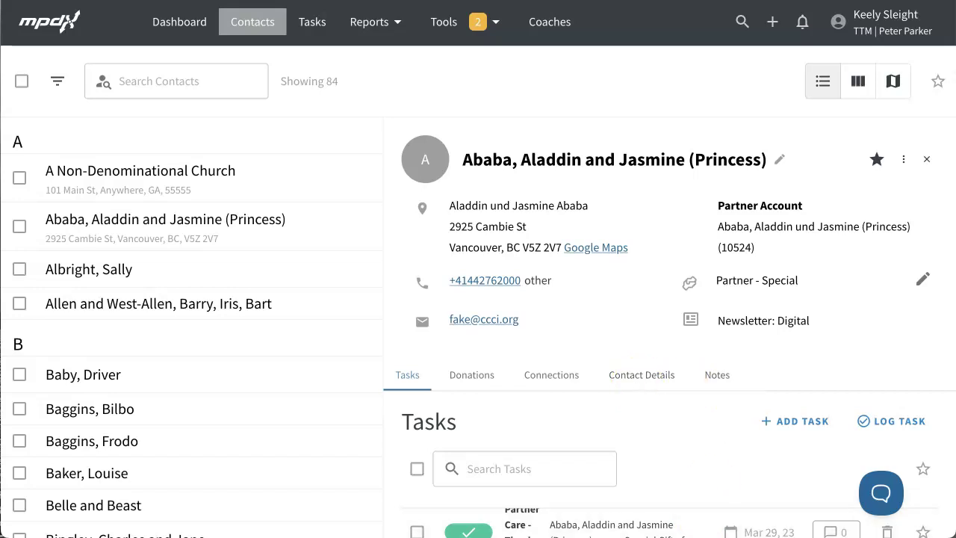
pyautogui.click(654, 381)
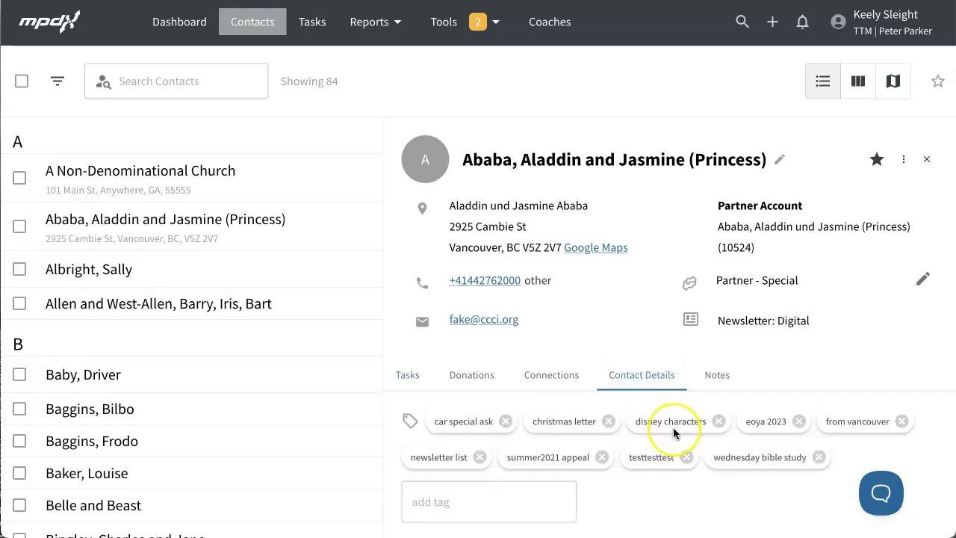
# Scroll through the contact's partner account details, then bring up the Tasks list.
pyautogui.scroll(-2, 673, 427)
pyautogui.scroll(-4, 673, 433)
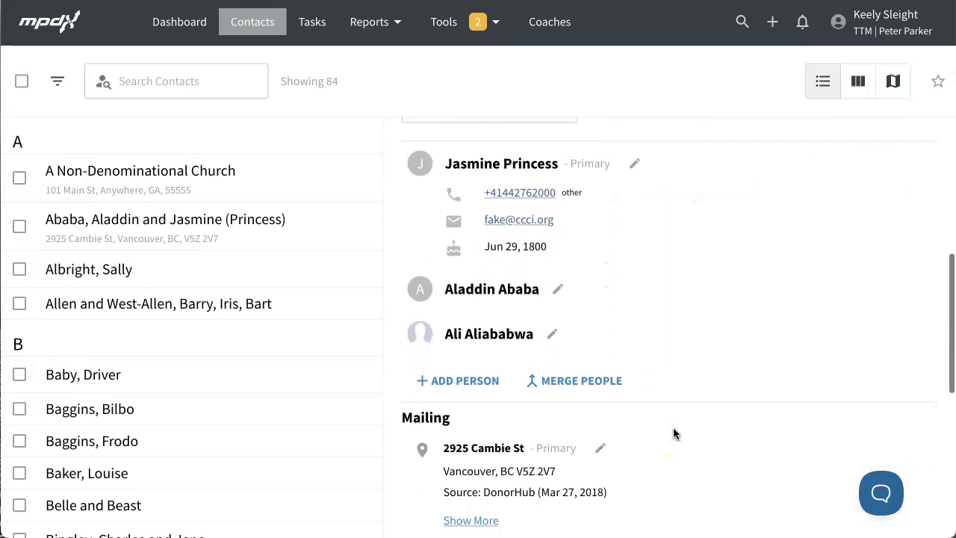
pyautogui.scroll(-5, 673, 433)
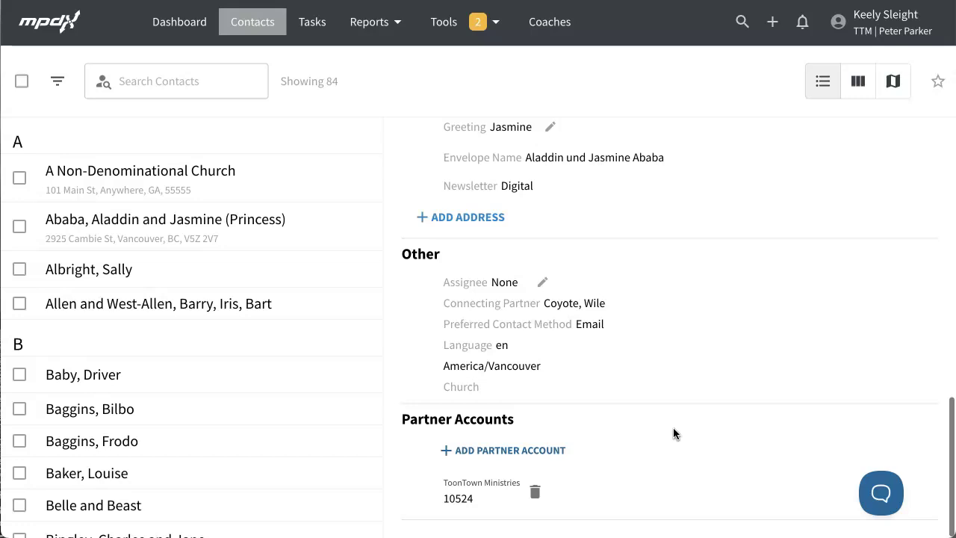
pyautogui.click(312, 22)
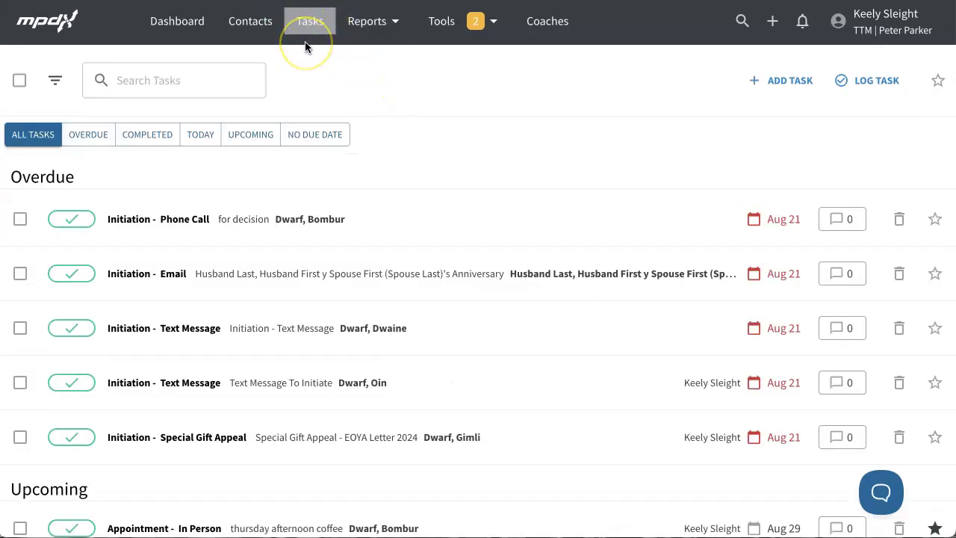
pyautogui.click(398, 215)
pyautogui.scroll(-5, 398, 212)
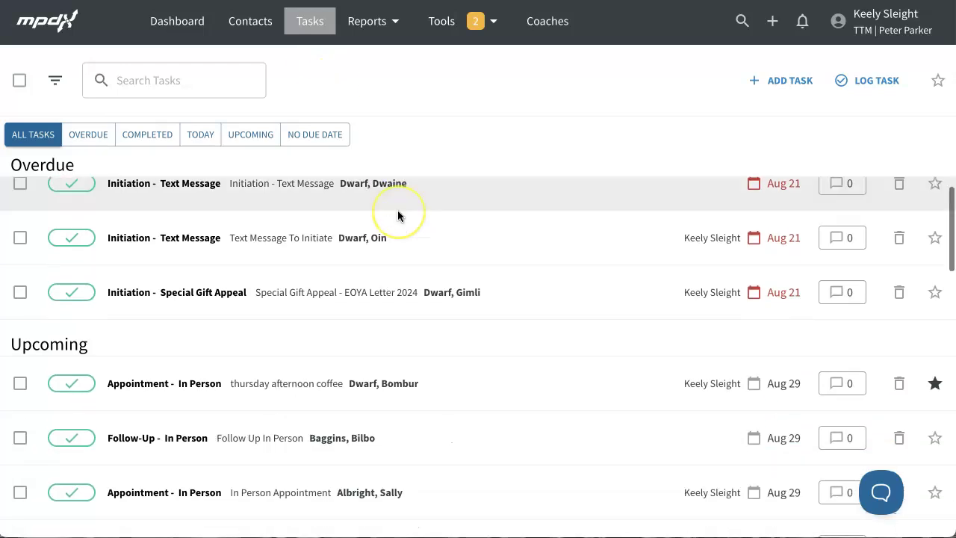
pyautogui.scroll(-2, 397, 215)
pyautogui.scroll(10, 398, 215)
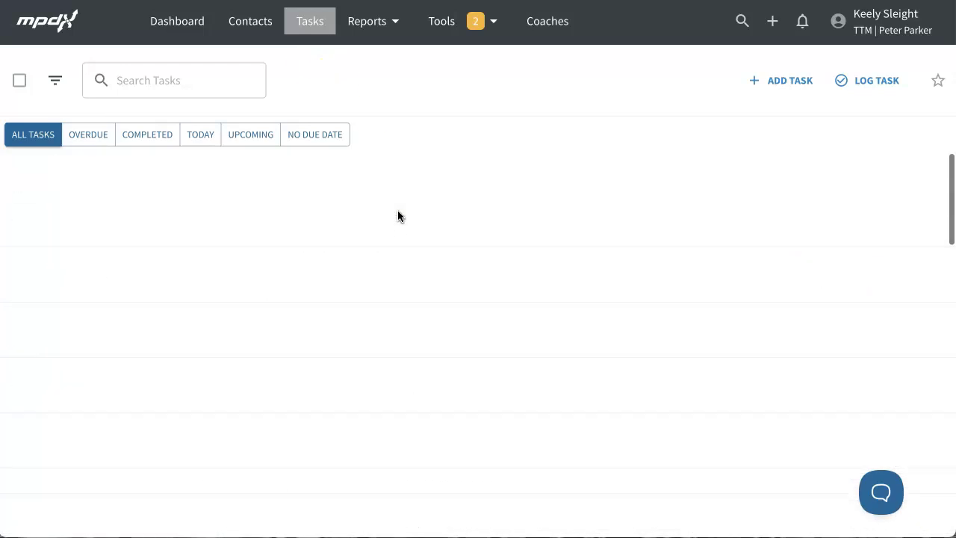
pyautogui.click(60, 77)
pyautogui.click(185, 72)
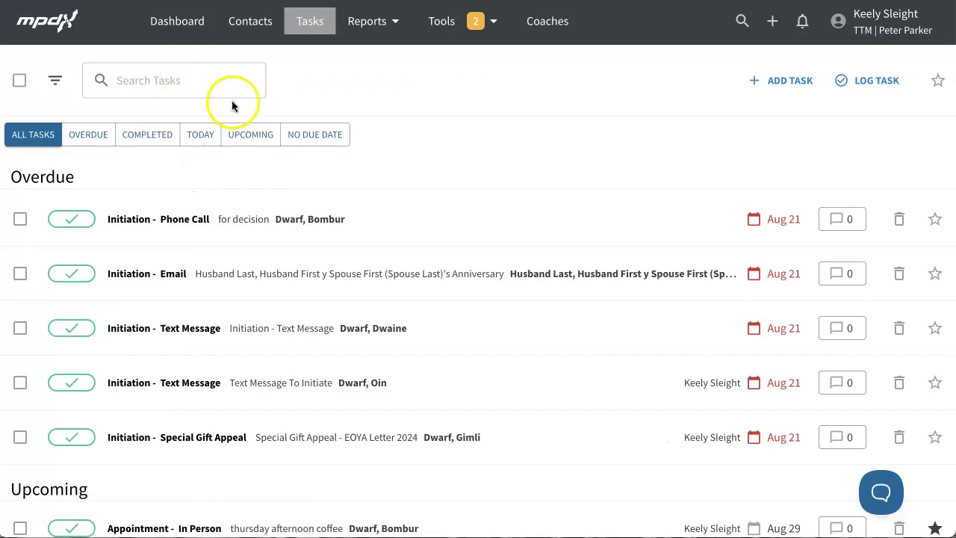
pyautogui.click(54, 135)
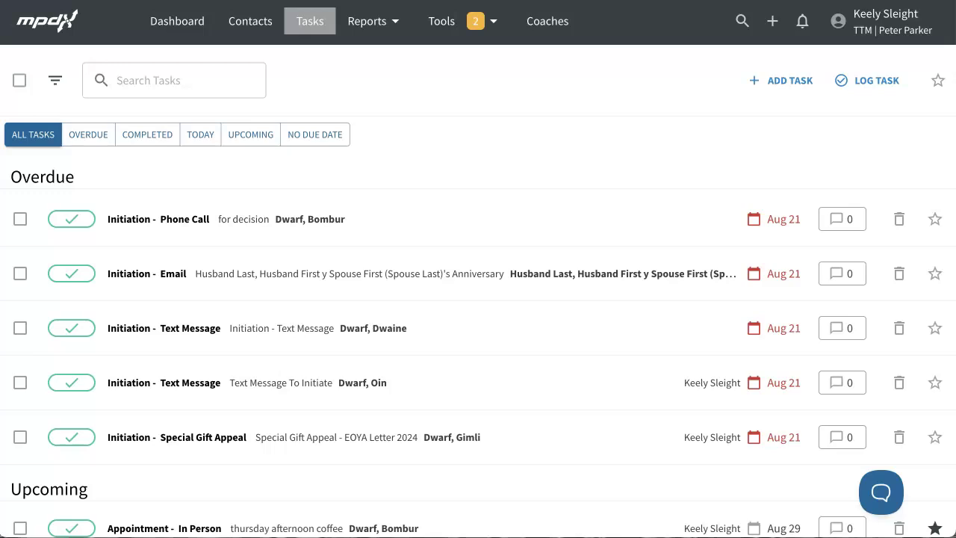
pyautogui.click(144, 178)
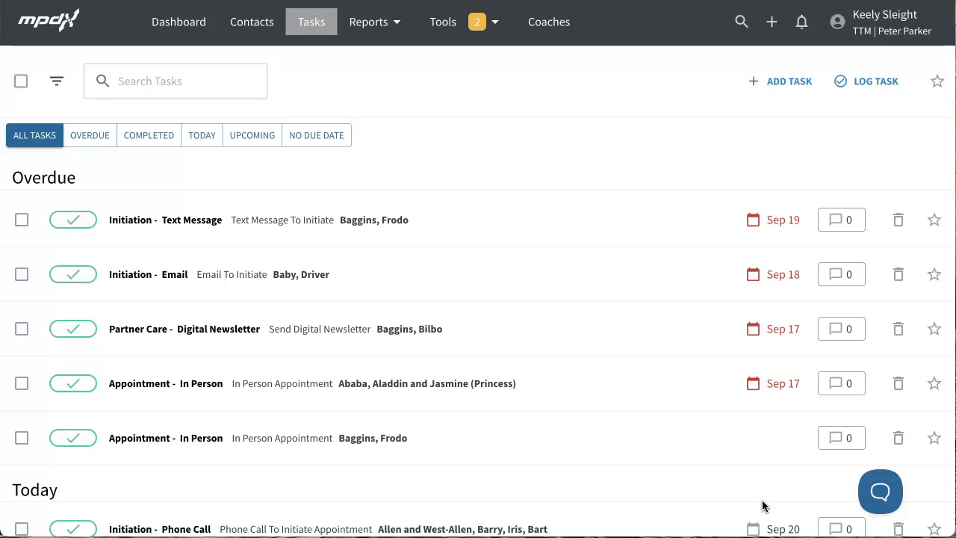
# Search help Instant Answers for 'Training Videos' and open the MPDX Refresh Videos playlist.
pyautogui.press('XF86AudioRaiseVolume')
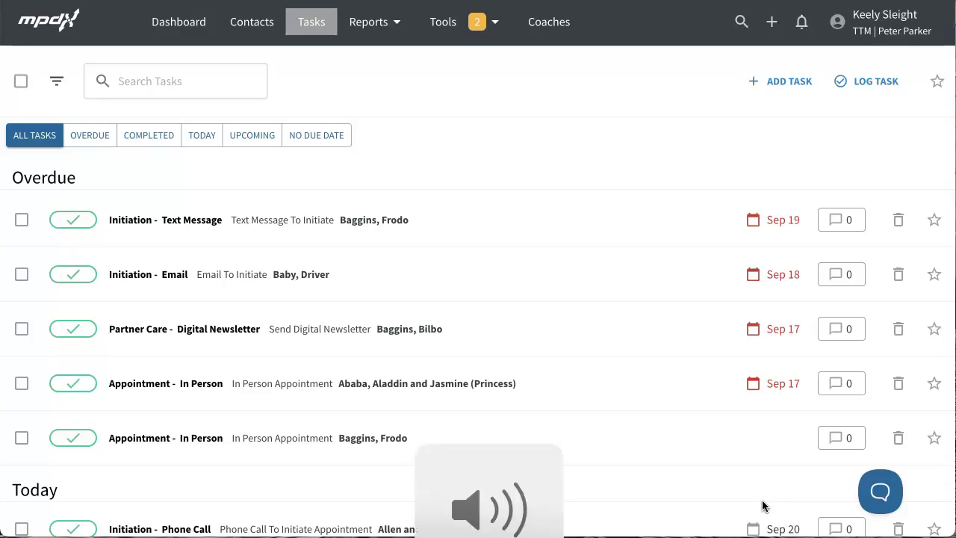
pyautogui.click(886, 490)
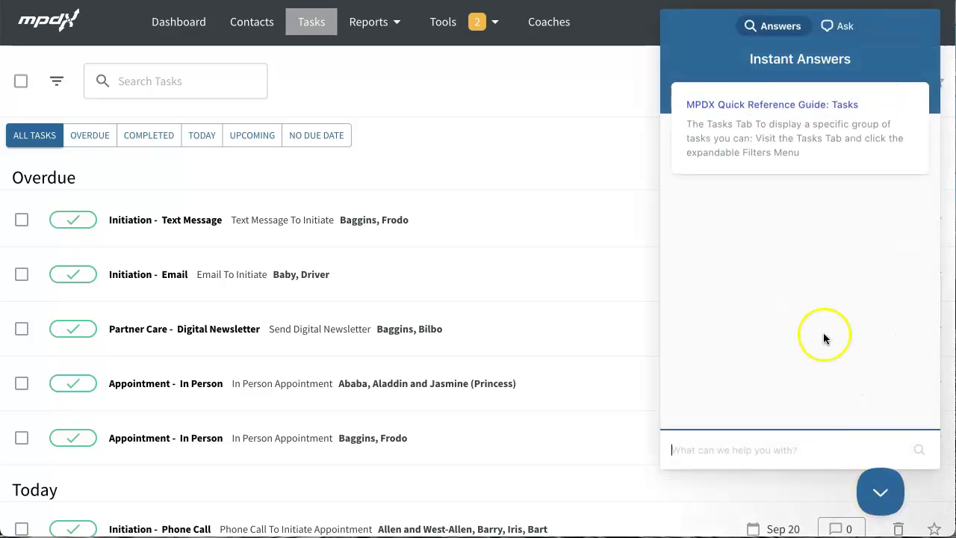
pyautogui.write('Training ')
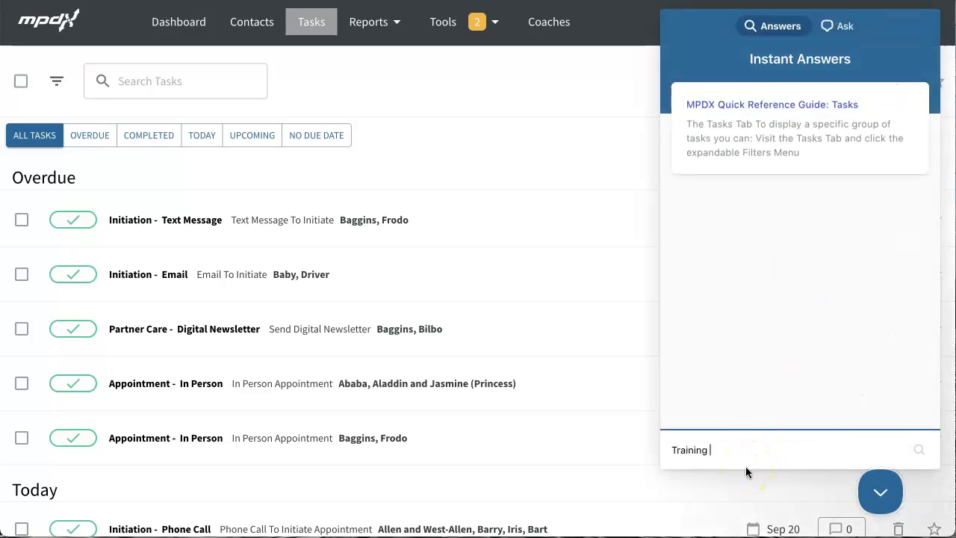
pyautogui.write('Videos')
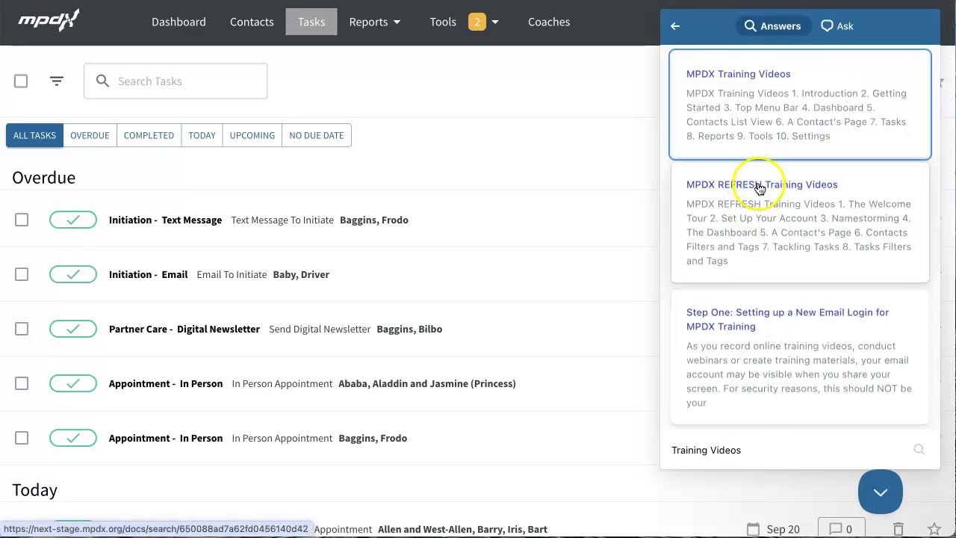
pyautogui.click(759, 186)
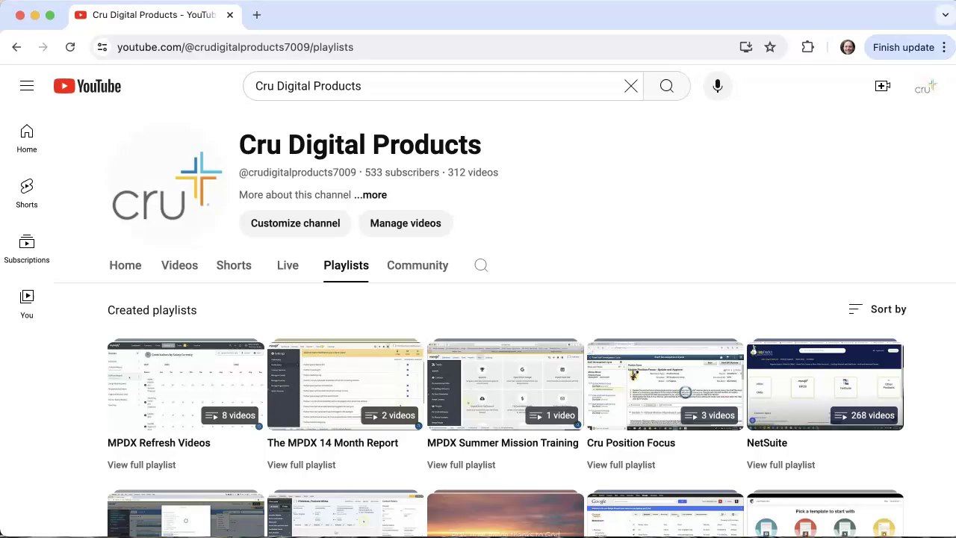
pyautogui.click(205, 452)
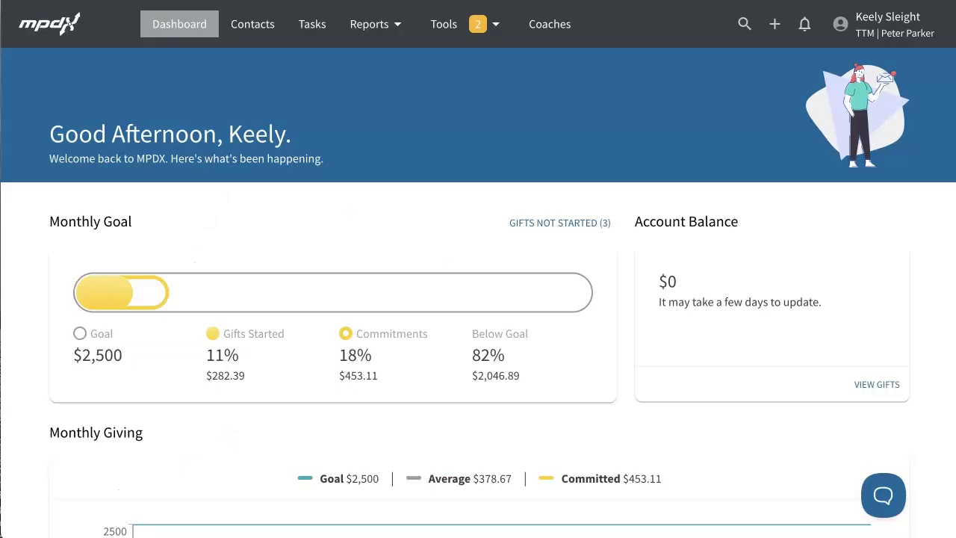